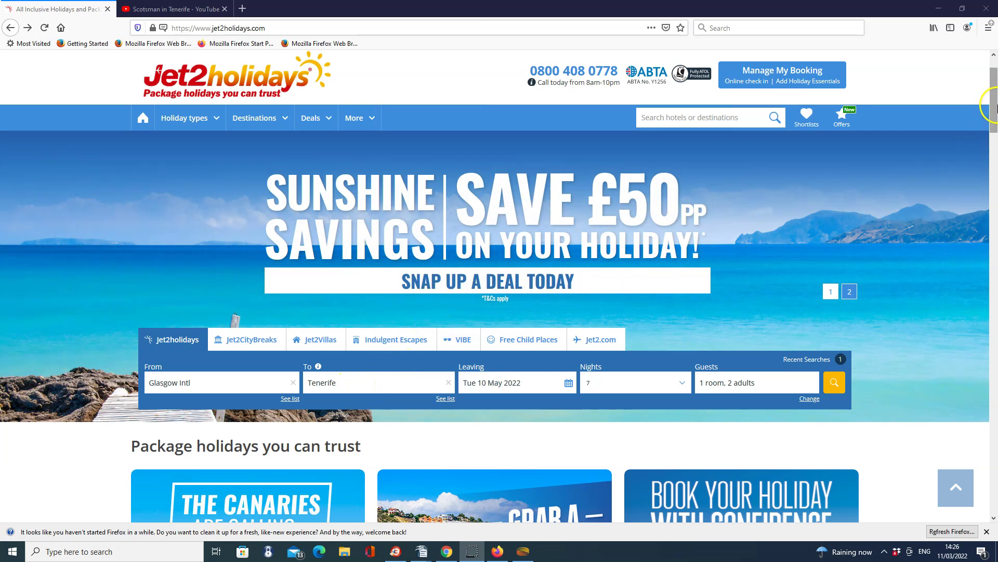
# Run the 7-night Glasgow Intl to Tenerife search for 1 room, 2 adults, departing 10 May 2022
pyautogui.moveTo(993, 105); pyautogui.dragTo(994, 141)
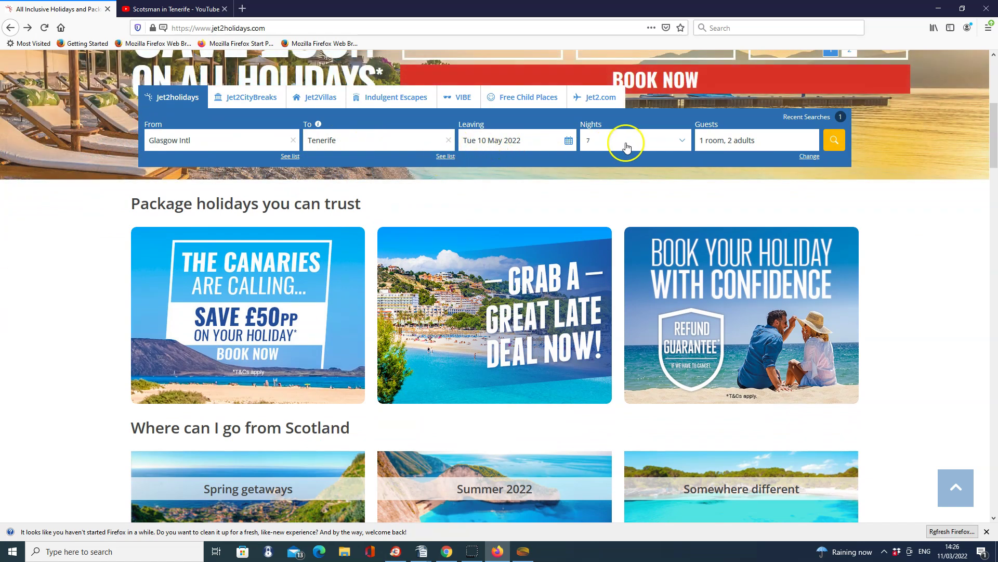
pyautogui.click(834, 143)
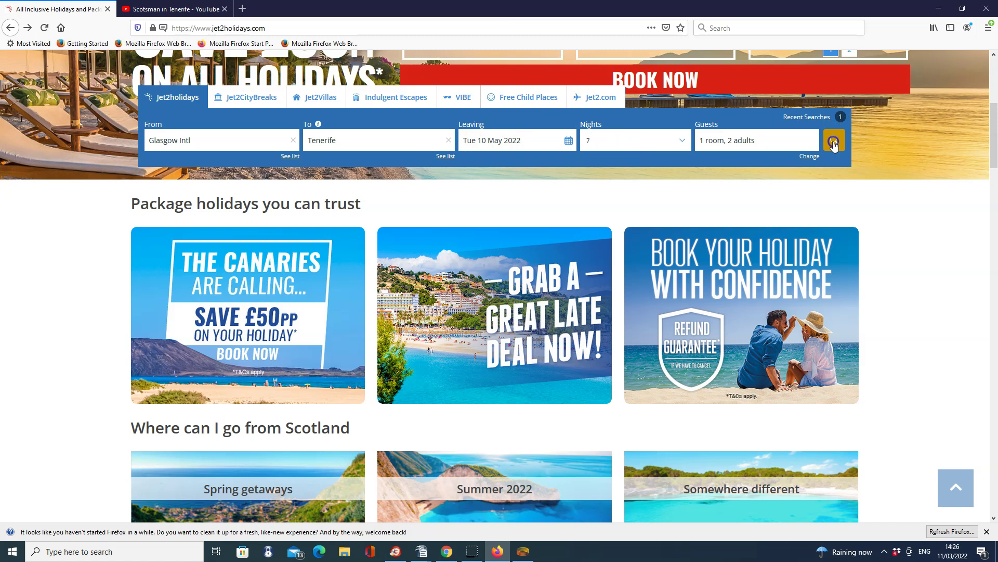
pyautogui.click(199, 11)
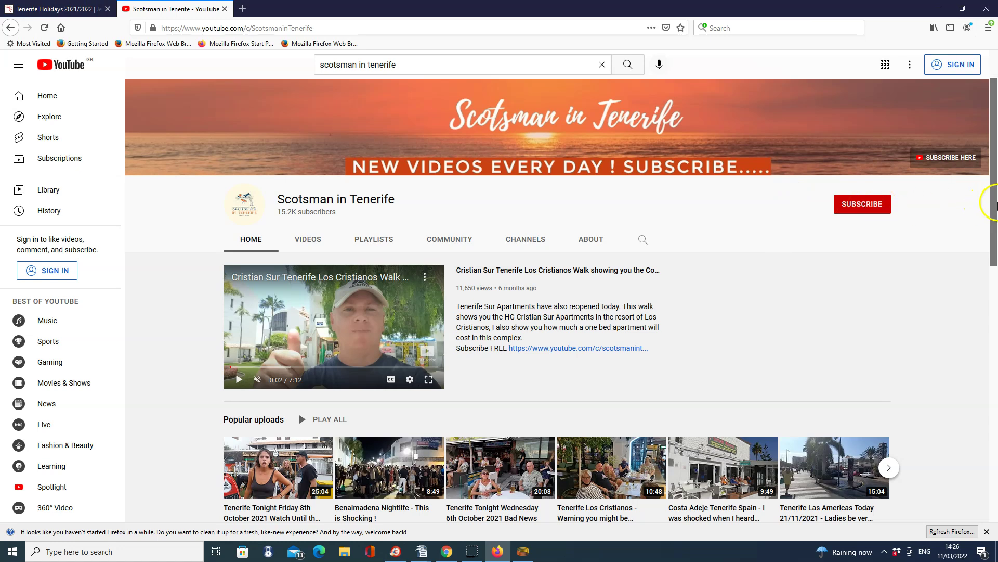
# Show the next set of Popular uploads on the Scotsman in Tenerife YouTube channel
pyautogui.scroll(-1, 995, 207)
pyautogui.moveTo(994, 206); pyautogui.dragTo(995, 235)
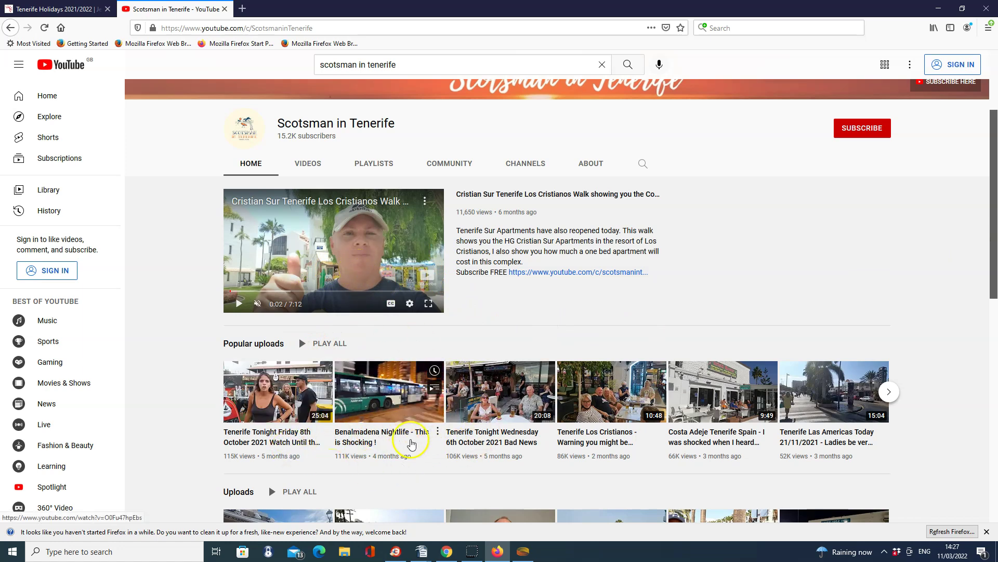
pyautogui.click(888, 393)
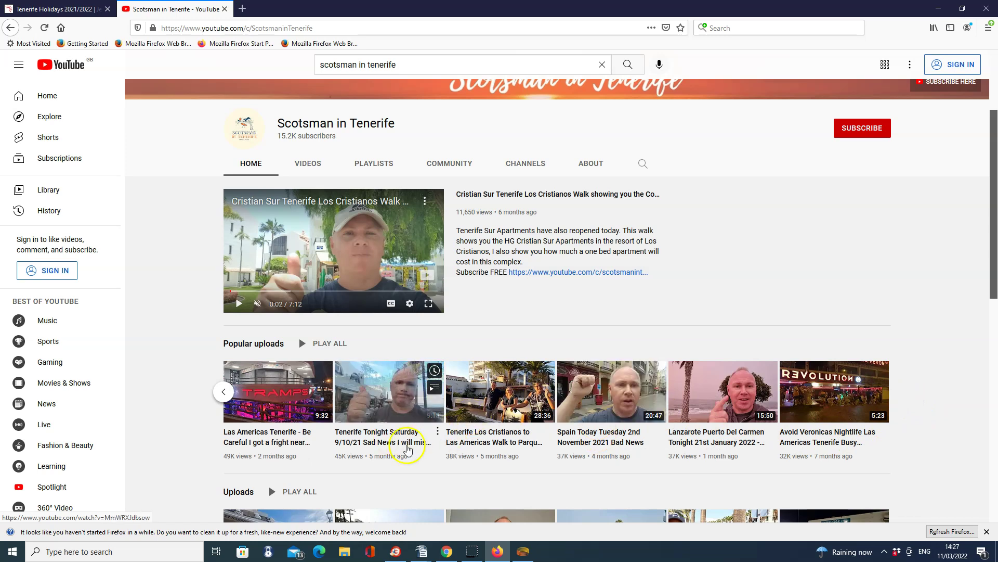
pyautogui.click(79, 9)
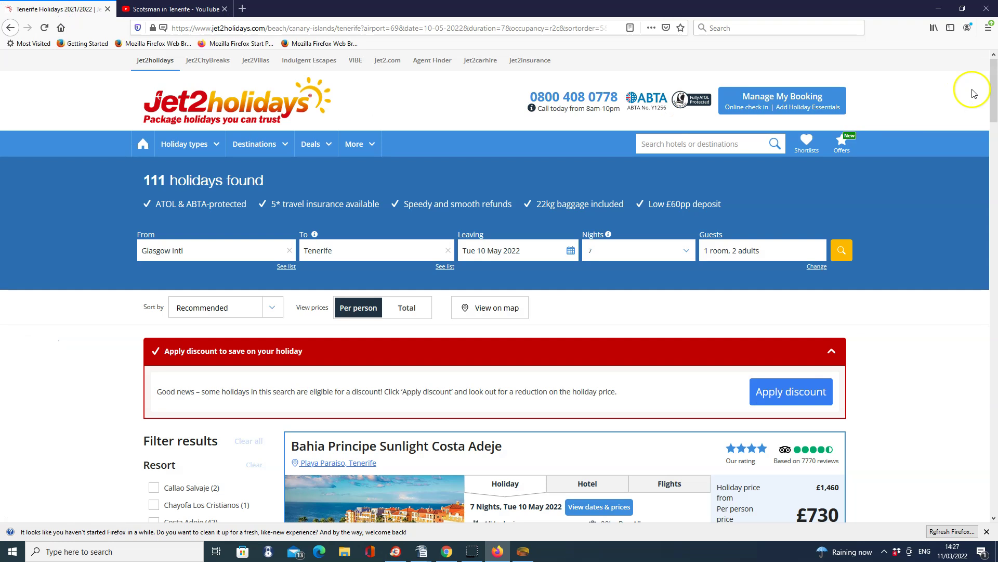
# Apply the £100 discount so Bahia Principe Sunlight Costa Adeje drops to £680 per person
pyautogui.moveTo(994, 82); pyautogui.dragTo(994, 111)
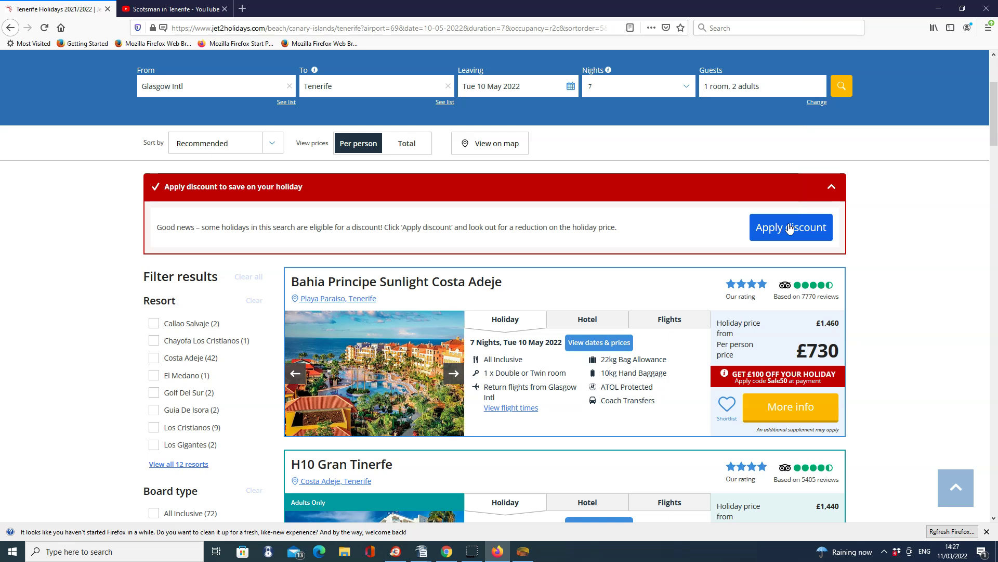
pyautogui.click(790, 229)
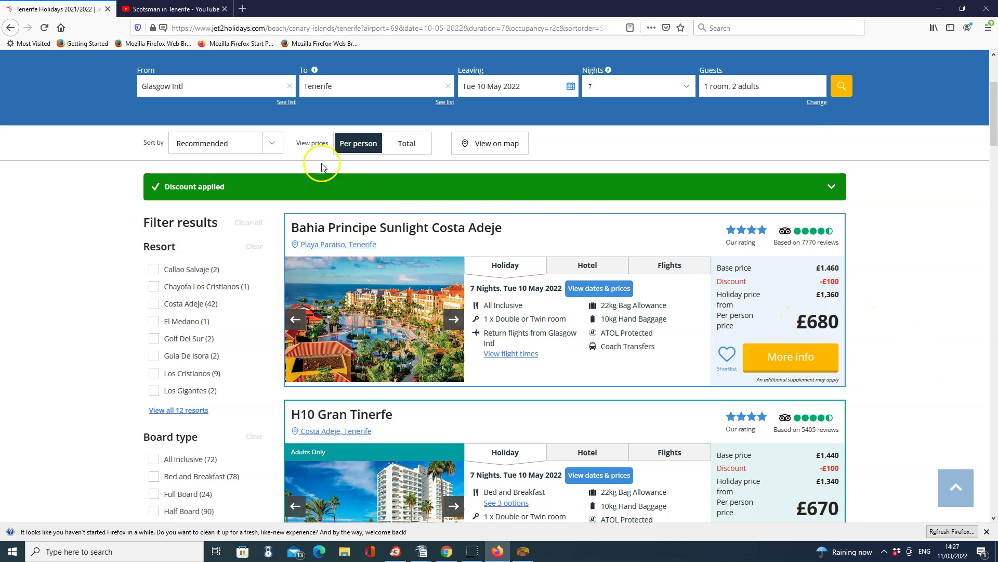
pyautogui.click(275, 147)
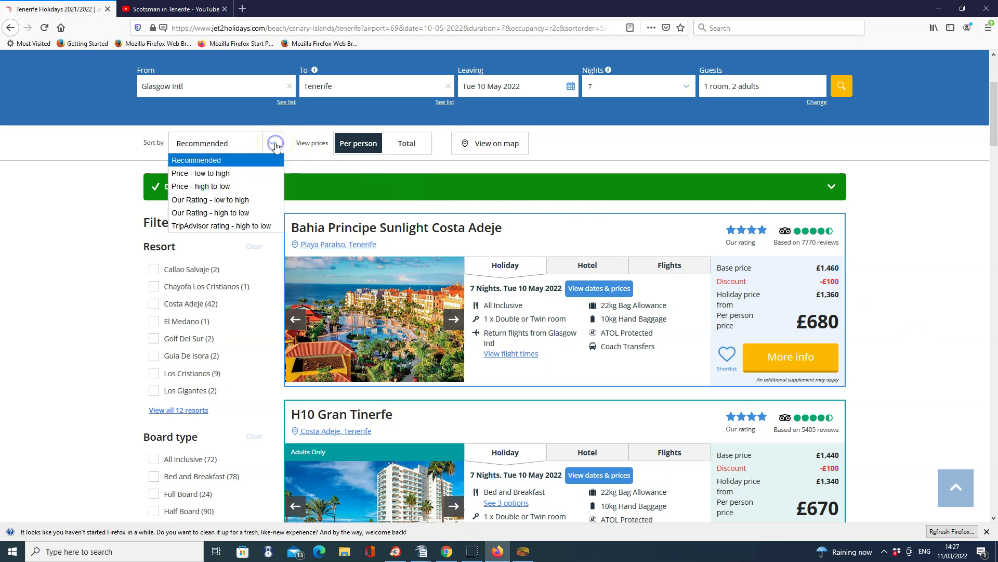
# Sort by price low to high and view the cheapest, Laguna Park II Apartments at £323pp
pyautogui.click(224, 176)
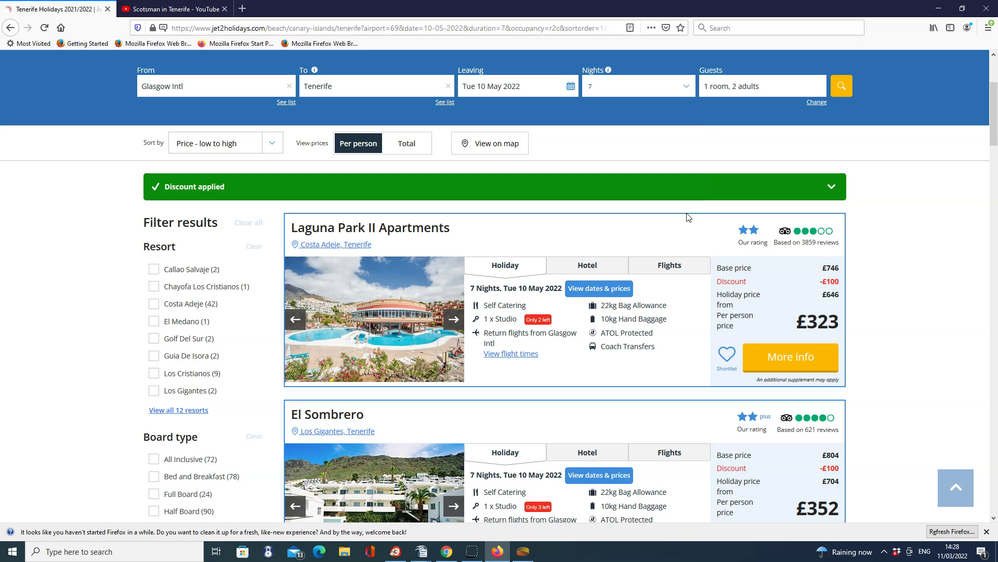
pyautogui.moveTo(993, 131); pyautogui.dragTo(994, 137)
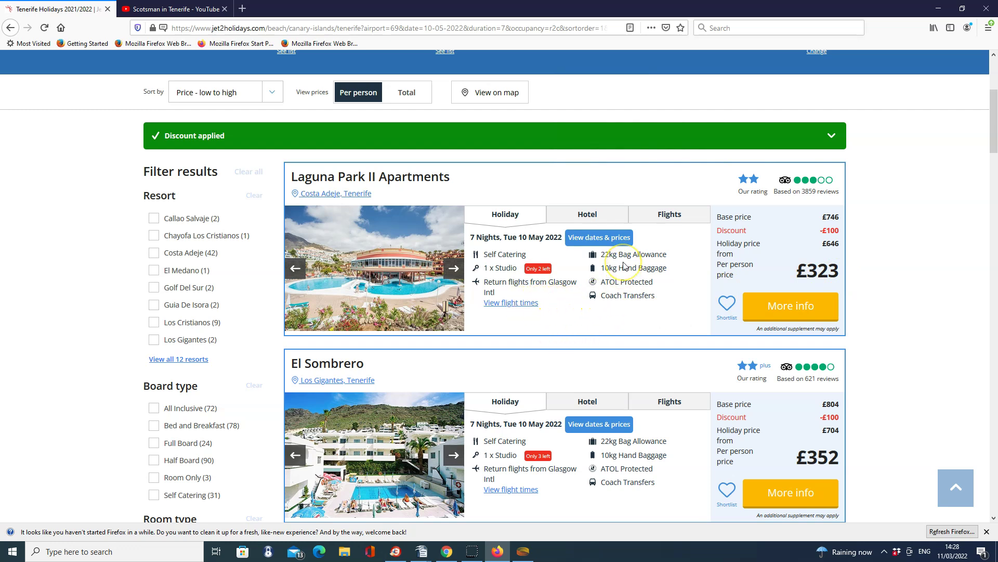
pyautogui.click(800, 315)
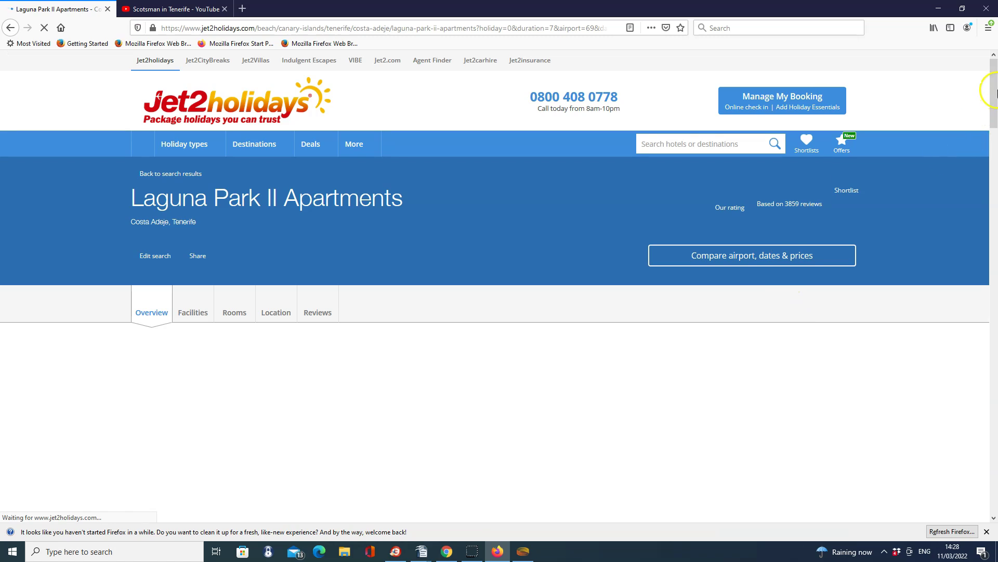
# Continue from the Laguna Park II Apartments price panel to the 'Tailor your holiday' options
pyautogui.moveTo(996, 93); pyautogui.dragTo(996, 414)
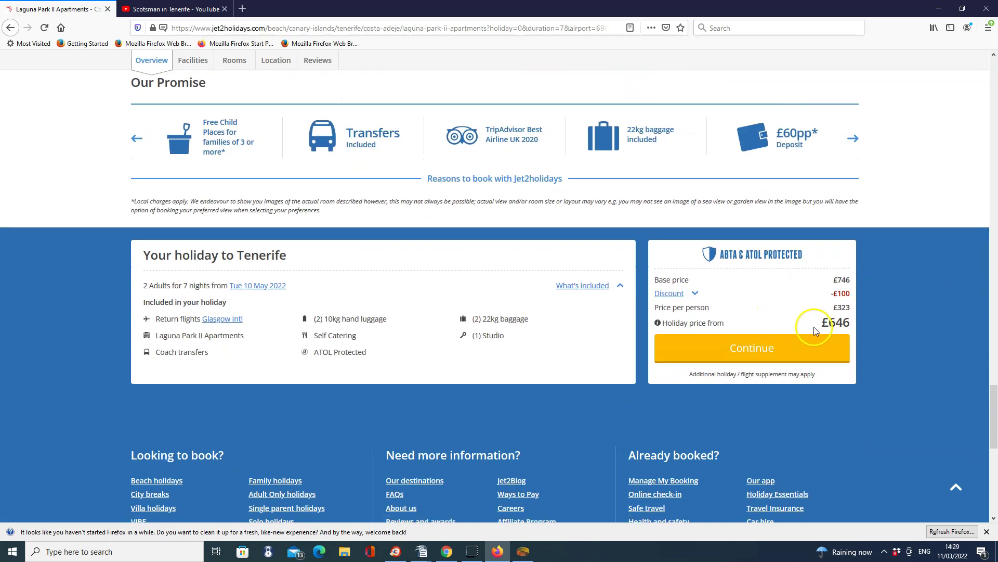
pyautogui.click(763, 356)
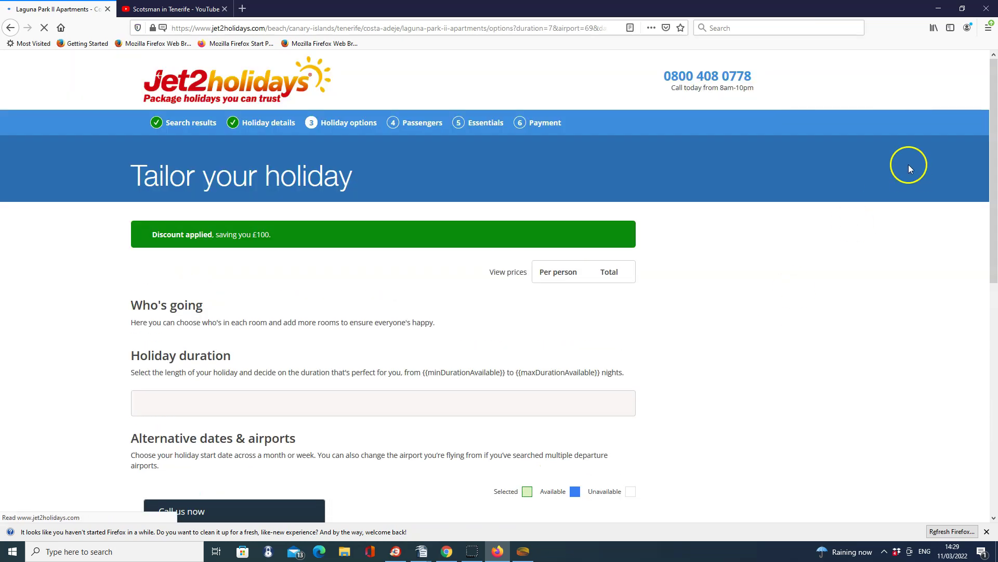
# Switch Alternative dates to the May 2022 month calendar, with 10 May still the cheapest date
pyautogui.moveTo(993, 106); pyautogui.dragTo(995, 236)
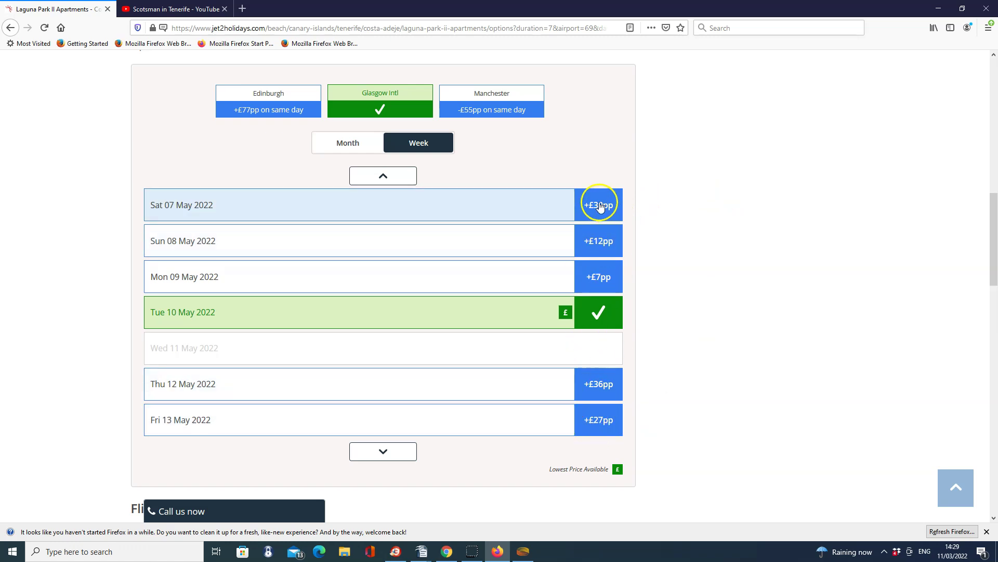
pyautogui.click(344, 144)
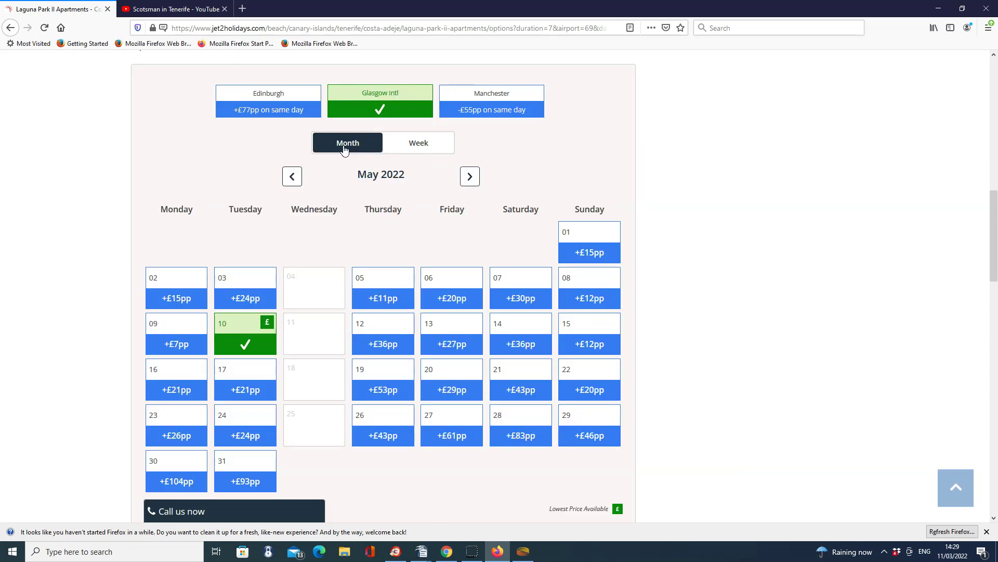
pyautogui.moveTo(994, 205); pyautogui.dragTo(994, 224)
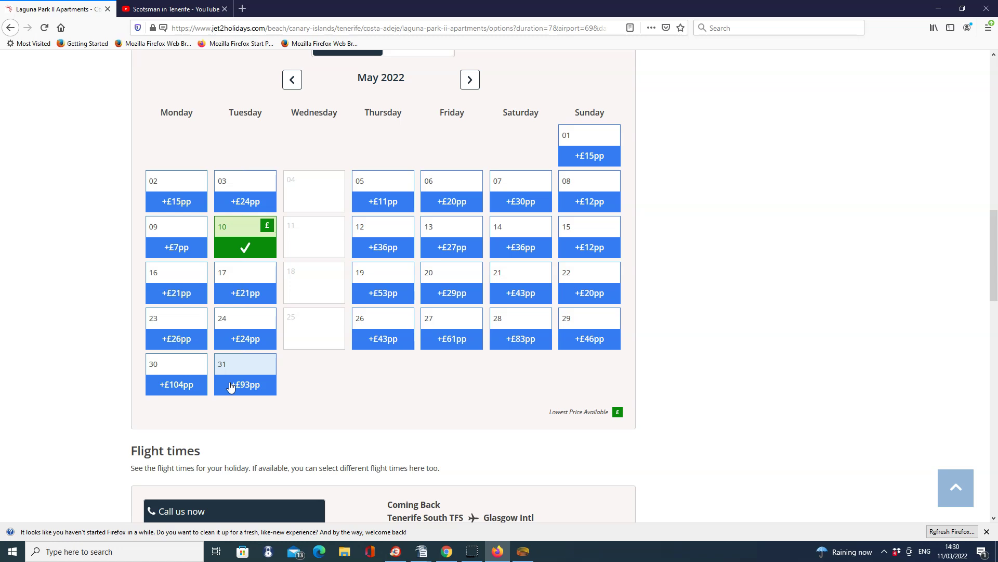
pyautogui.click(470, 82)
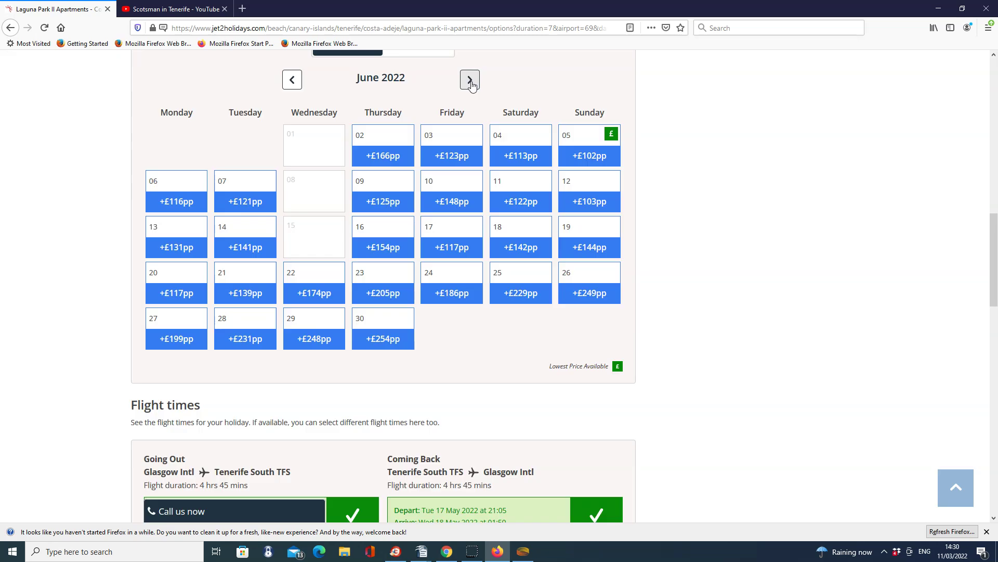
pyautogui.click(391, 250)
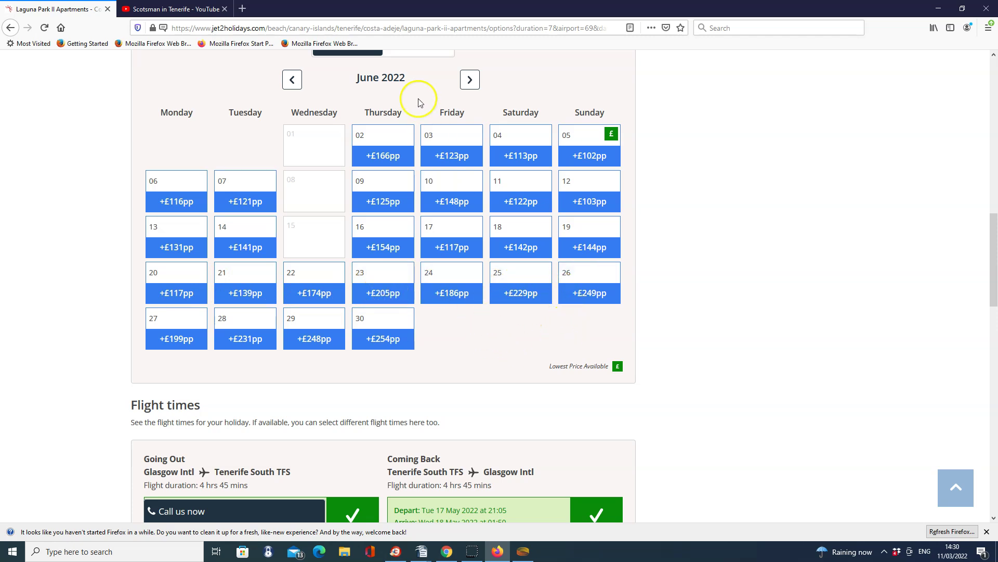
pyautogui.click(294, 79)
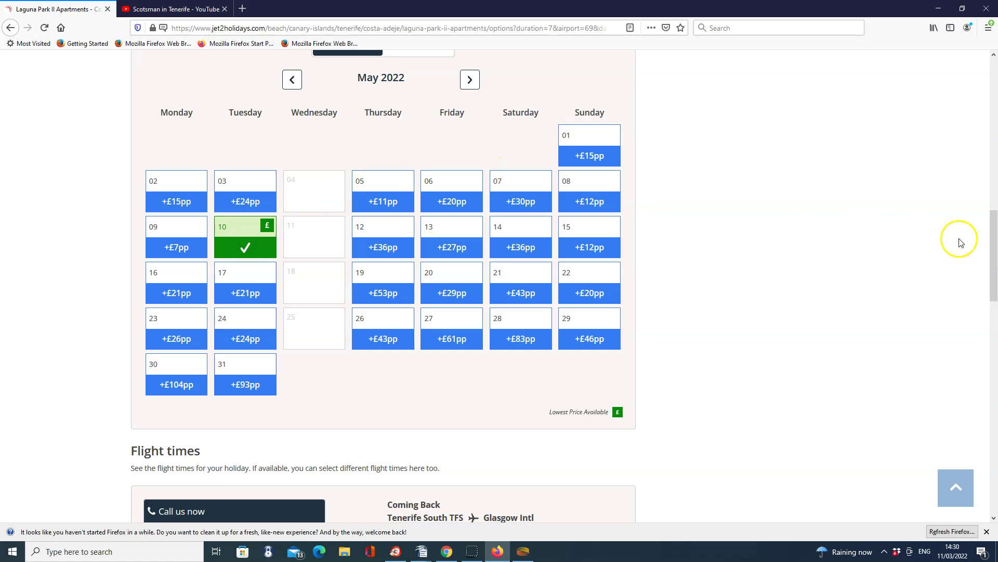
pyautogui.moveTo(994, 251); pyautogui.dragTo(994, 330)
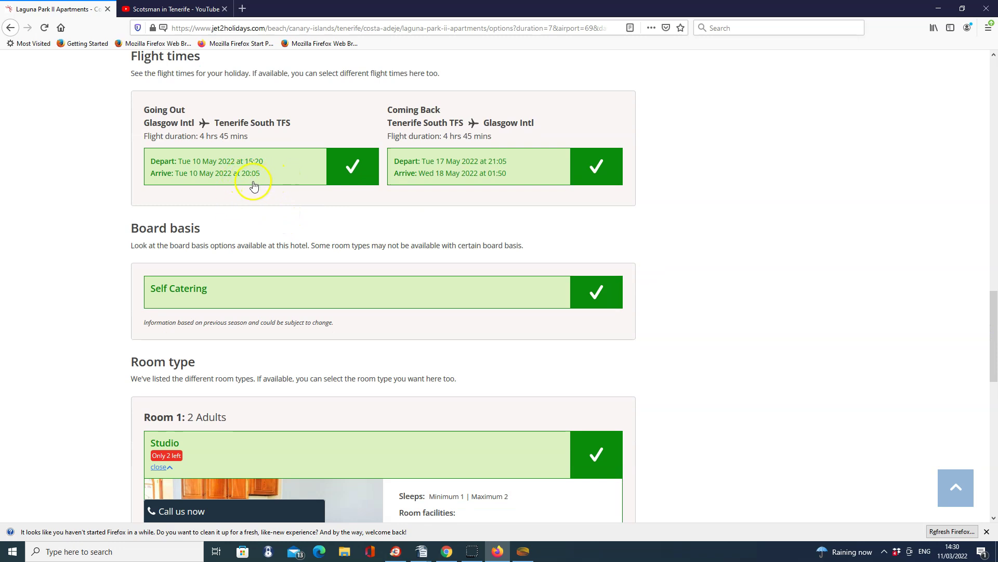
# Confirm 'I have read this information' on the deposit notice and continue to Passenger Details
pyautogui.moveTo(994, 313); pyautogui.dragTo(995, 418)
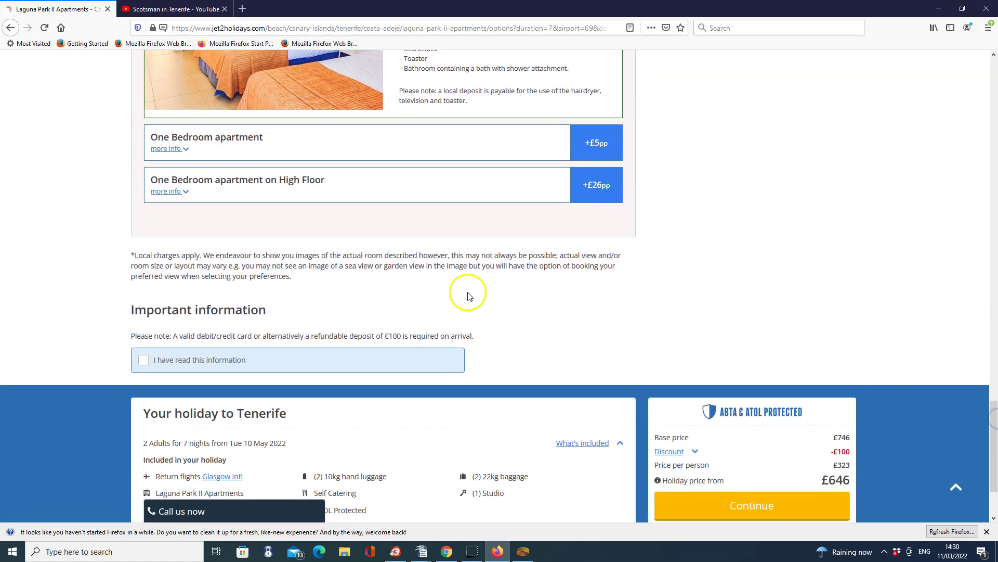
pyautogui.click(143, 360)
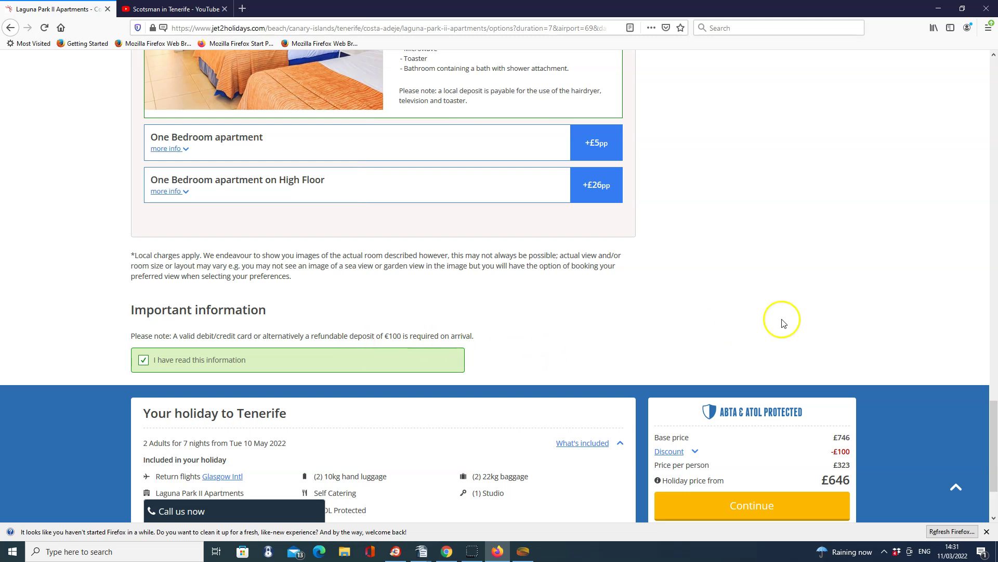
pyautogui.moveTo(994, 424); pyautogui.dragTo(994, 445)
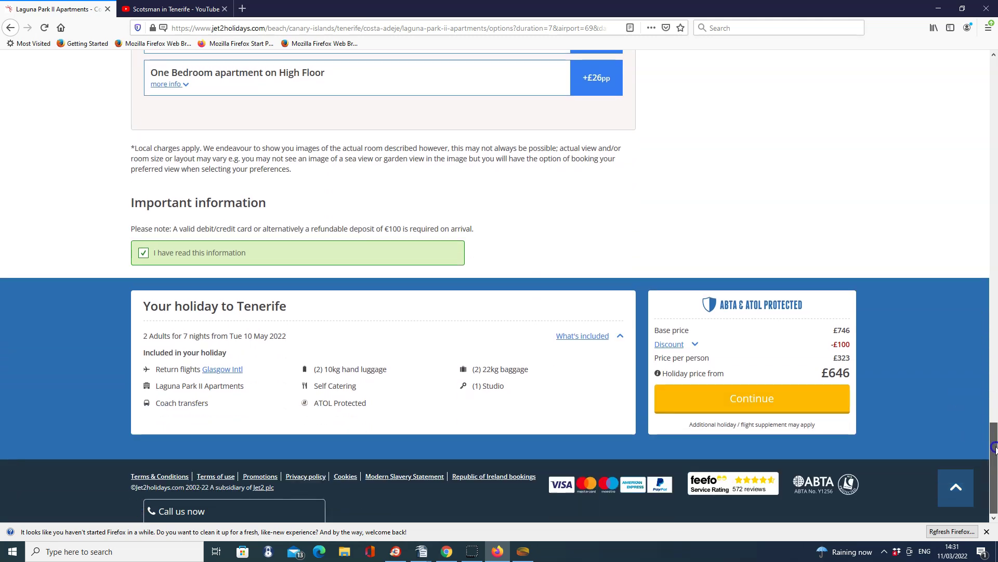
pyautogui.click(752, 404)
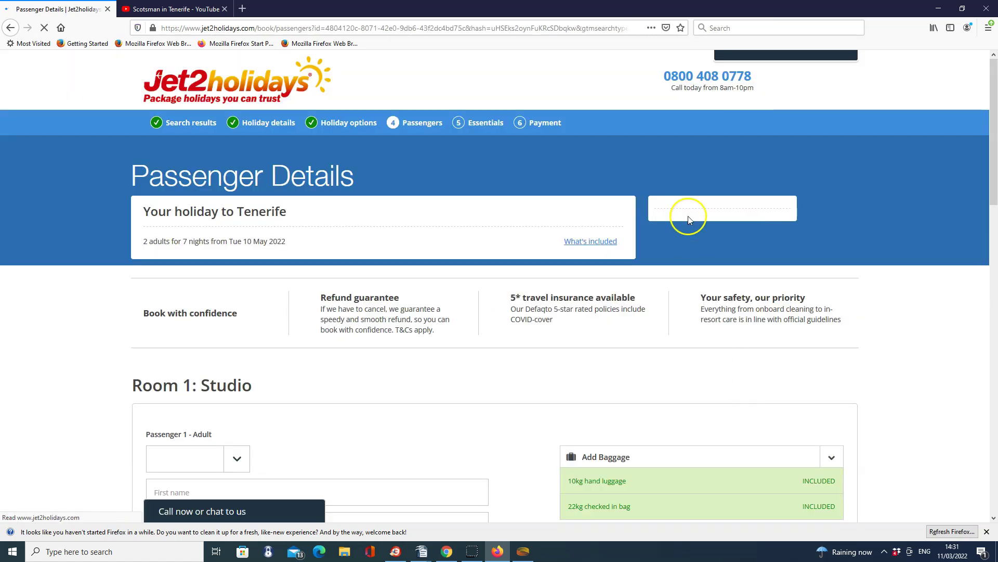
# Set Passenger 1's title to Mr and enter their first name and surname
pyautogui.moveTo(994, 78); pyautogui.dragTo(994, 207)
pyautogui.click(238, 127)
pyautogui.click(185, 151)
pyautogui.click(218, 154)
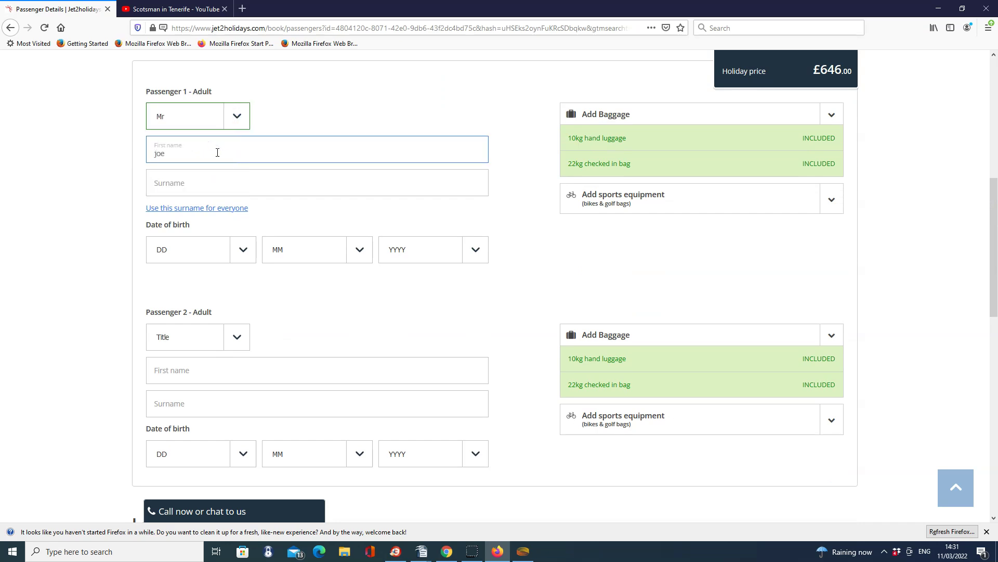
pyautogui.click(199, 182)
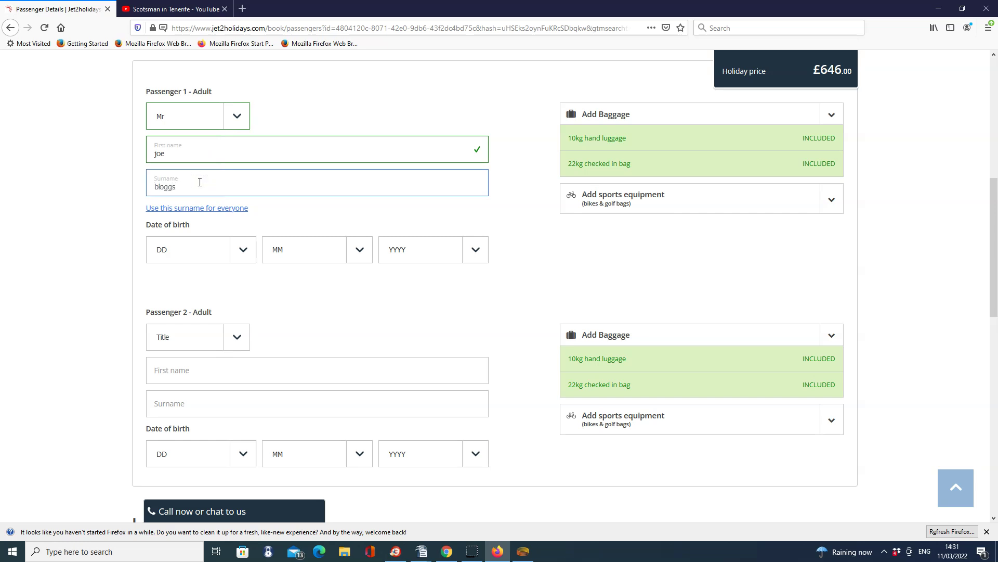
# Set Passenger 1's date of birth to 3 Apr 1965
pyautogui.click(229, 252)
pyautogui.click(182, 305)
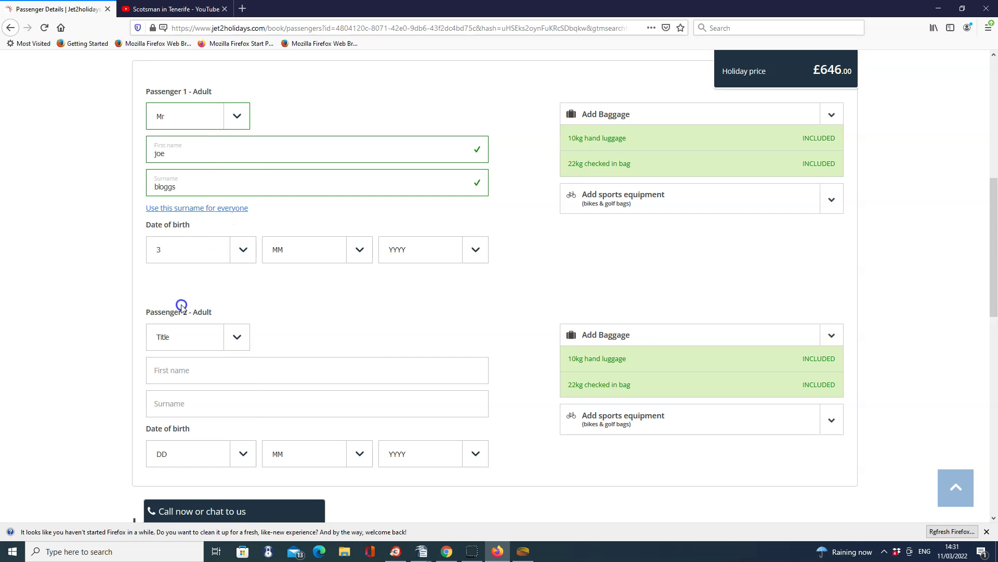
pyautogui.click(306, 248)
pyautogui.click(309, 331)
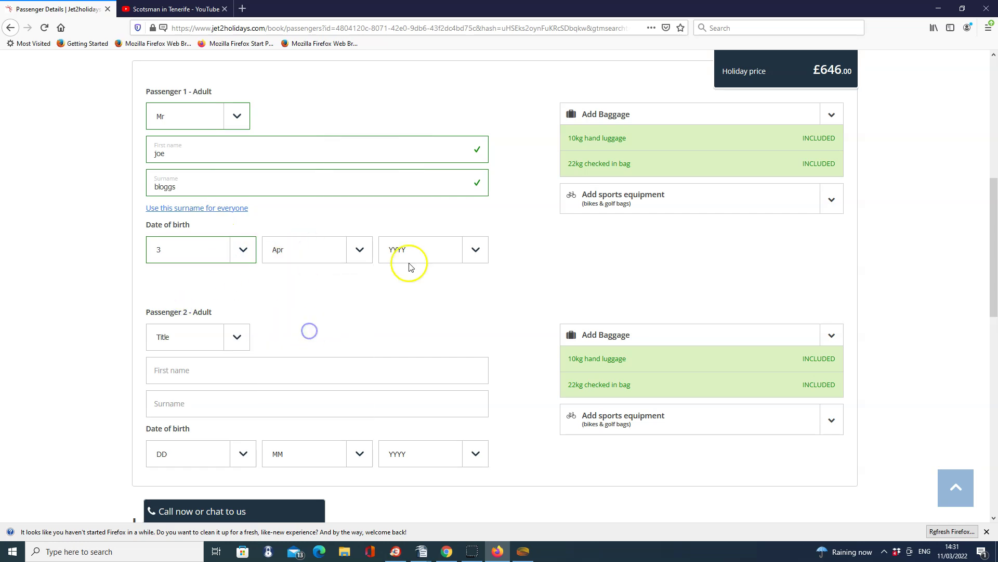
pyautogui.click(411, 267)
pyautogui.moveTo(479, 285); pyautogui.dragTo(482, 403)
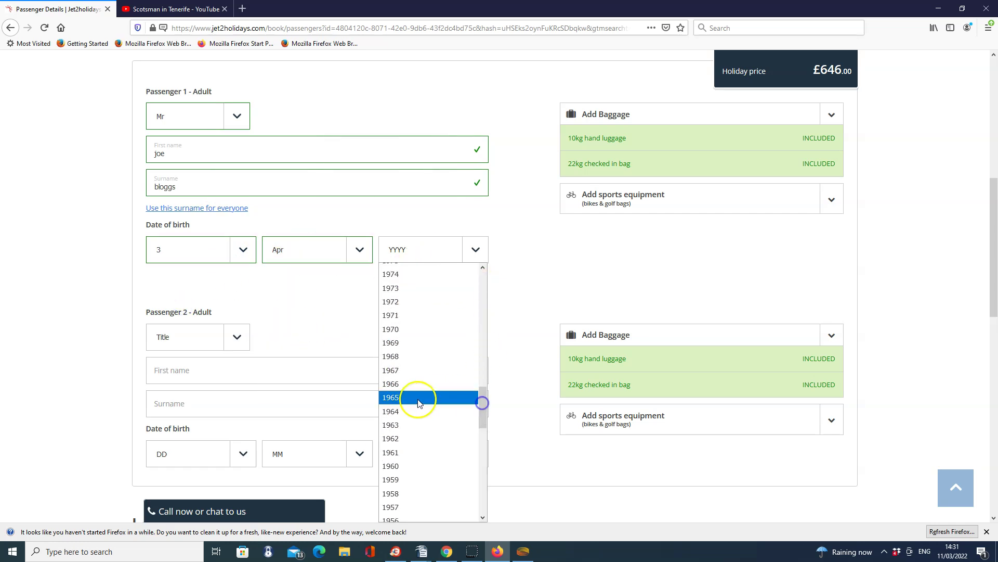
pyautogui.click(419, 400)
pyautogui.click(230, 346)
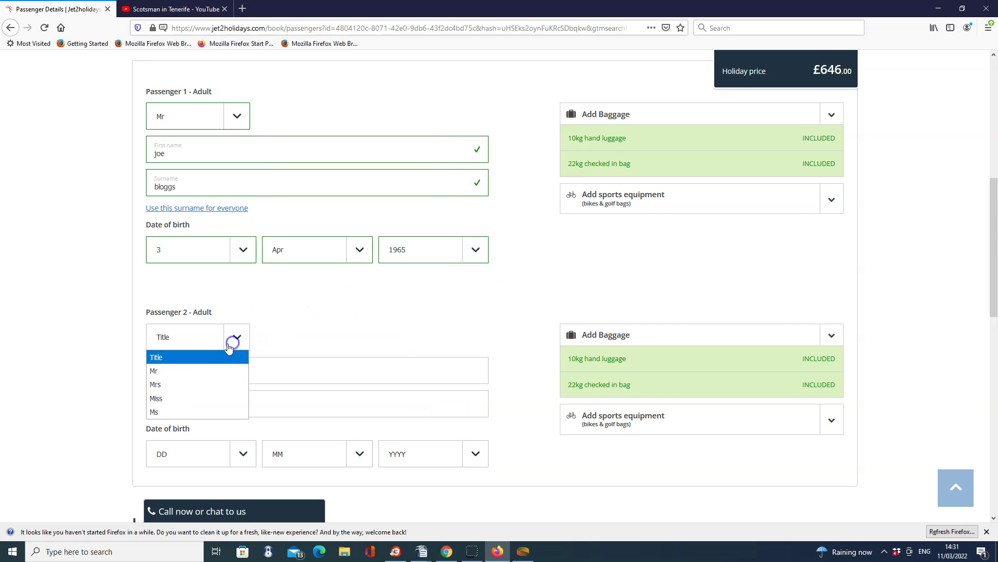
# Set Passenger 2's title to Mr and enter their first name and surname
pyautogui.click(193, 370)
pyautogui.click(198, 371)
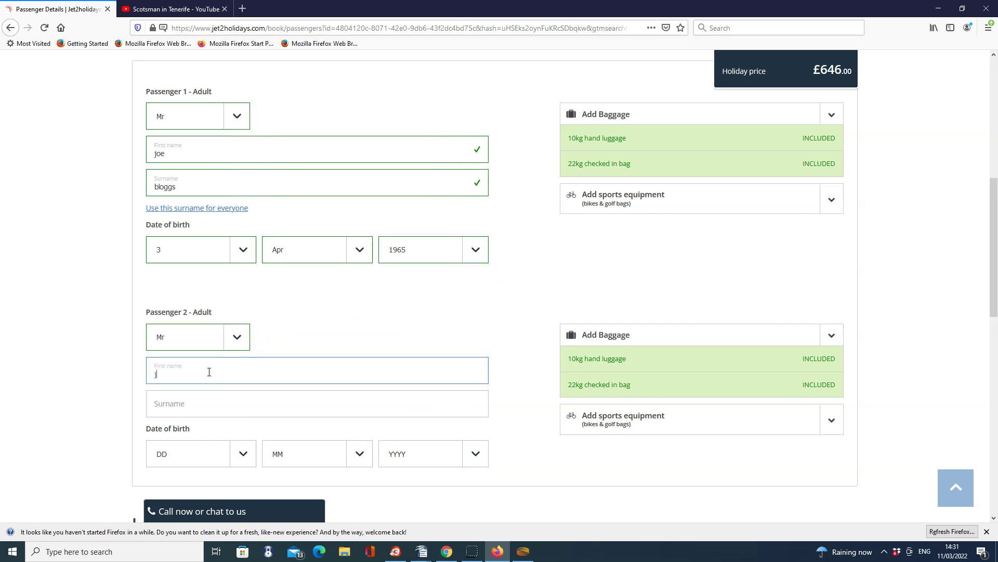
pyautogui.click(218, 402)
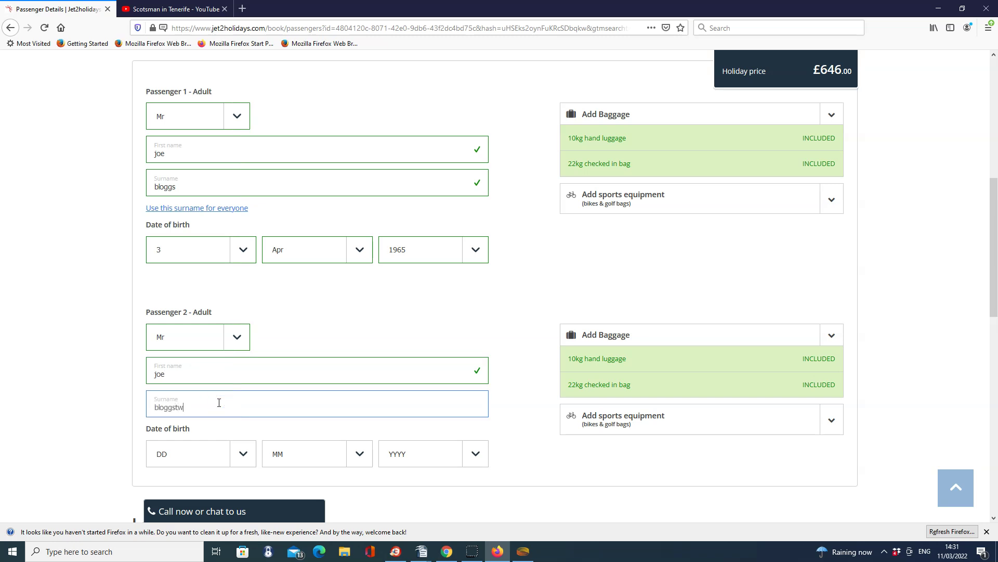
# Set Passenger 2's date of birth to 4 Feb 1977
pyautogui.moveTo(991, 258); pyautogui.dragTo(993, 326)
pyautogui.click(242, 198)
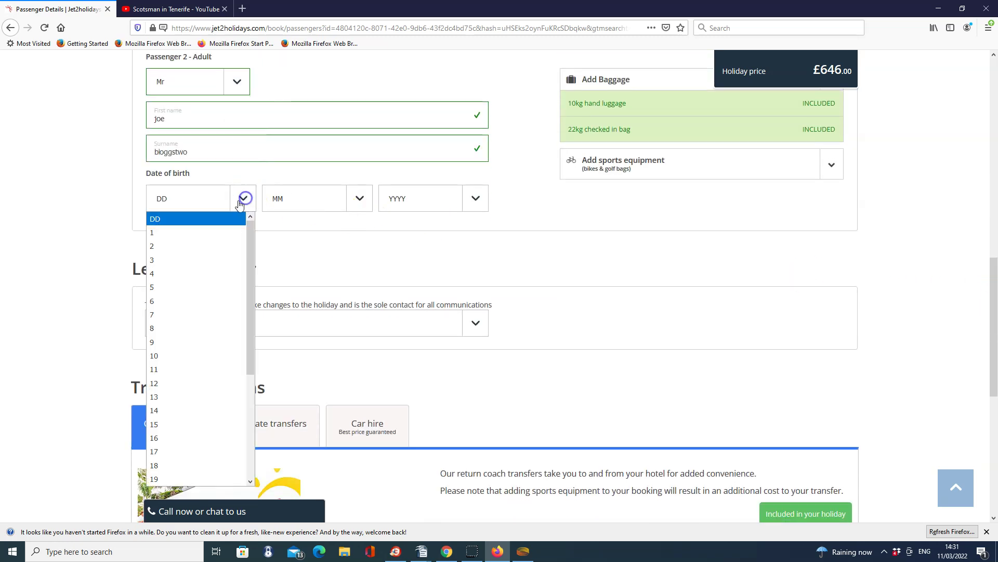
pyautogui.click(198, 268)
pyautogui.click(308, 198)
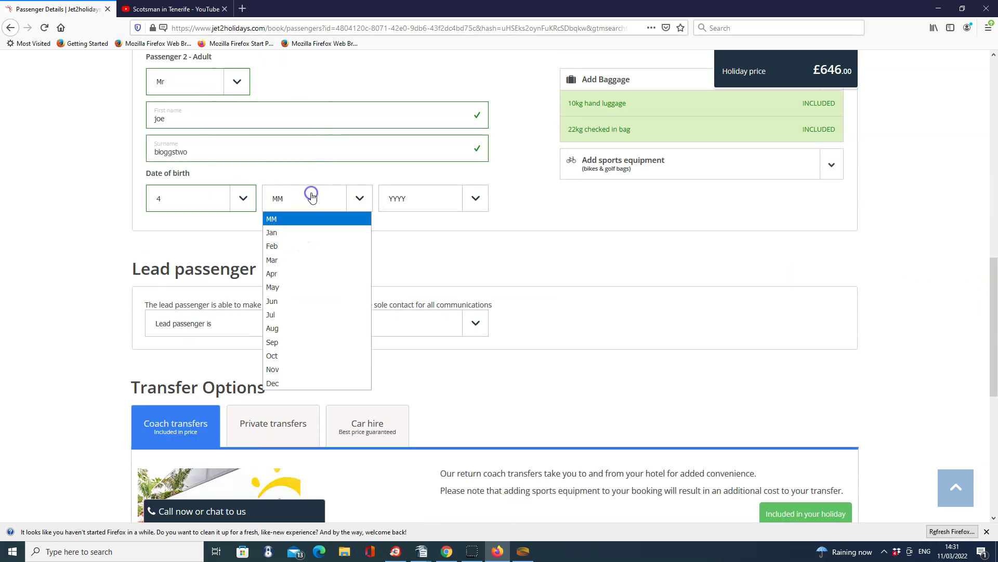
pyautogui.click(290, 245)
pyautogui.click(440, 210)
pyautogui.moveTo(483, 248); pyautogui.dragTo(479, 342)
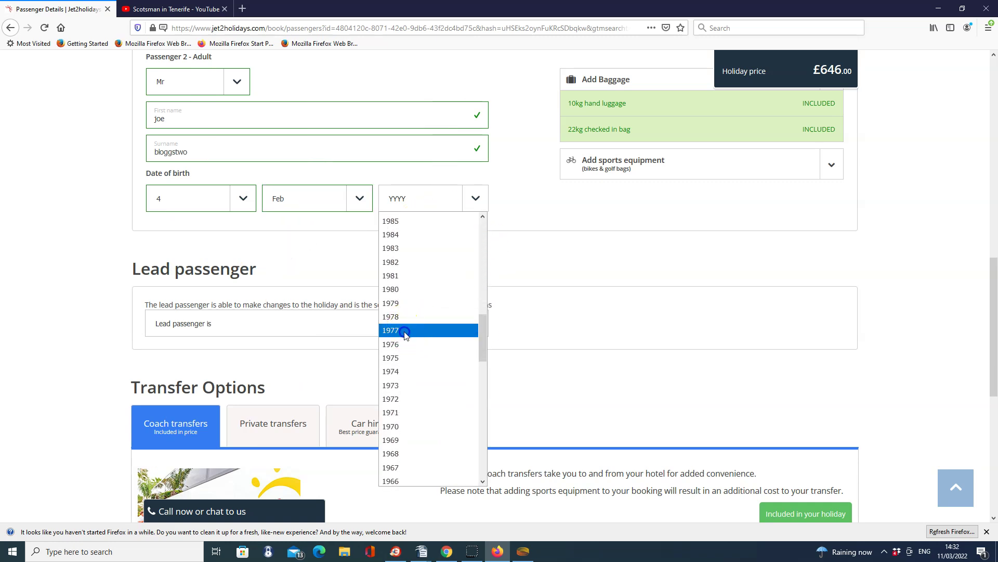
pyautogui.click(401, 330)
# Make Passenger 1 the lead passenger
pyautogui.click(474, 326)
pyautogui.click(293, 353)
pyautogui.moveTo(992, 290); pyautogui.dragTo(996, 374)
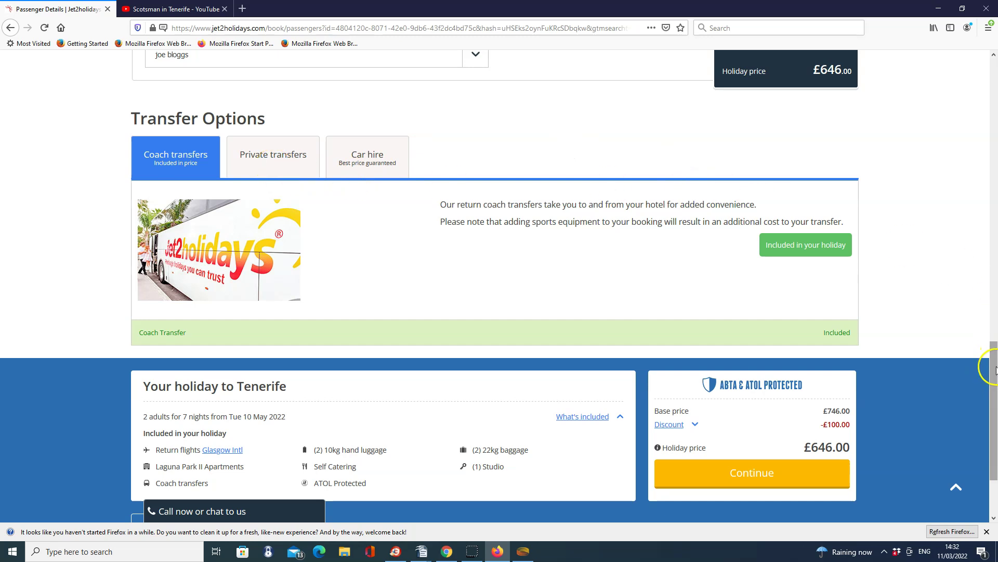
# Scroll to the bottom of the Passengers page to continue to the Essentials step
pyautogui.moveTo(993, 385); pyautogui.dragTo(979, 420)
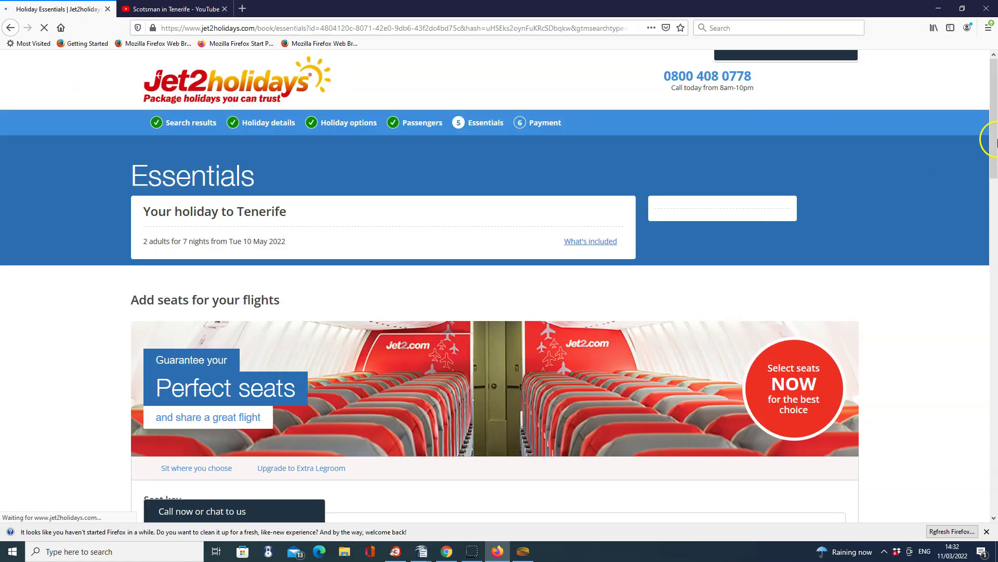
pyautogui.moveTo(995, 139); pyautogui.dragTo(973, 176)
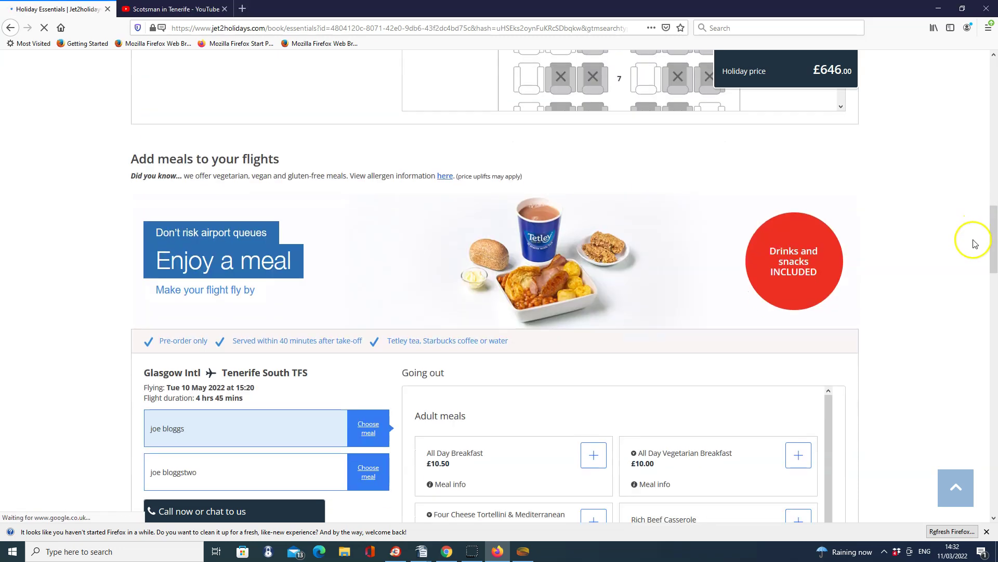
pyautogui.moveTo(995, 233); pyautogui.dragTo(986, 359)
# Set the policy type to No insurance and continue to the Payment step
pyautogui.click(467, 334)
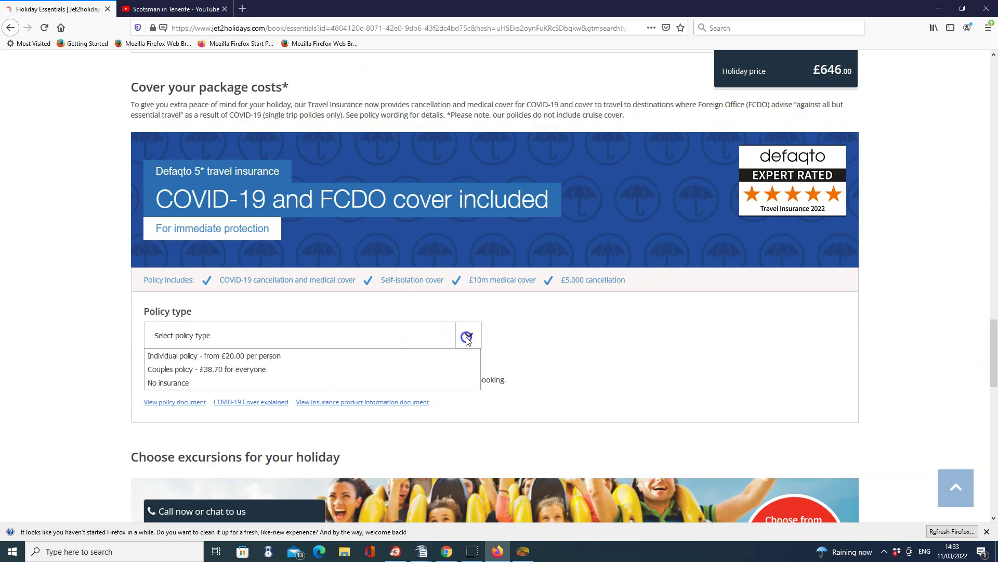
pyautogui.click(239, 383)
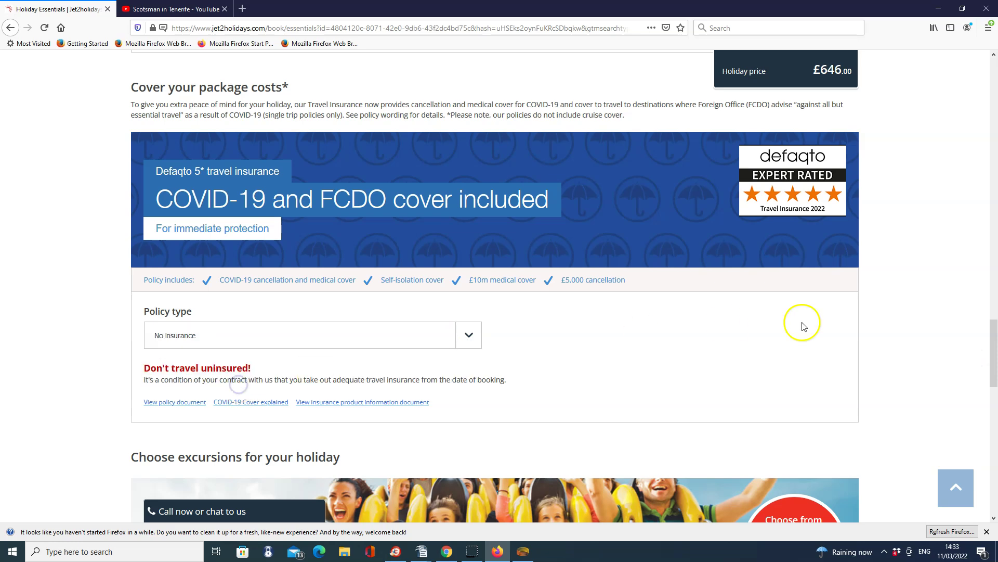
pyautogui.moveTo(992, 356); pyautogui.dragTo(991, 478)
pyautogui.click(749, 432)
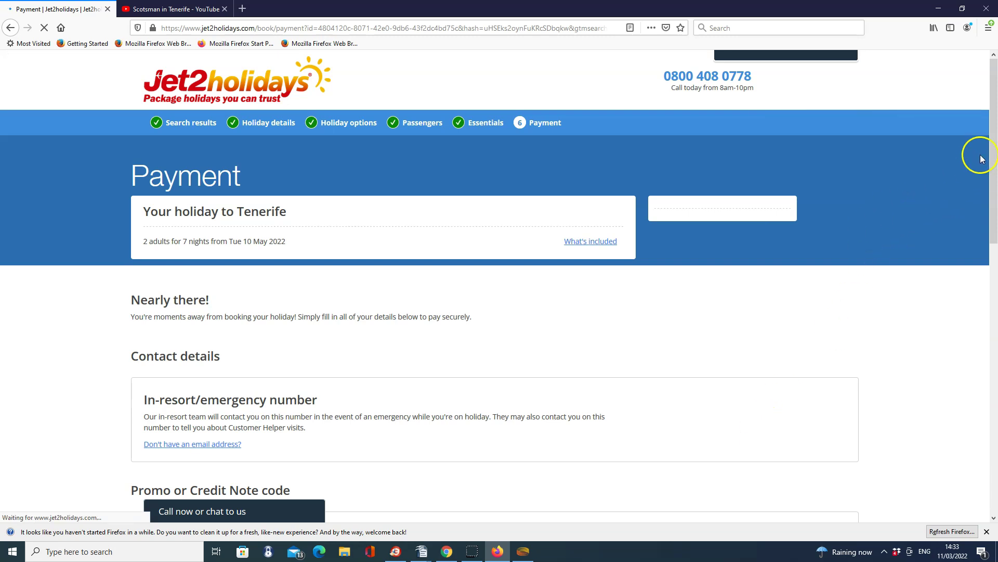
# Select the first passenger as the booking contact on the Payment page
pyautogui.moveTo(992, 133); pyautogui.dragTo(995, 226)
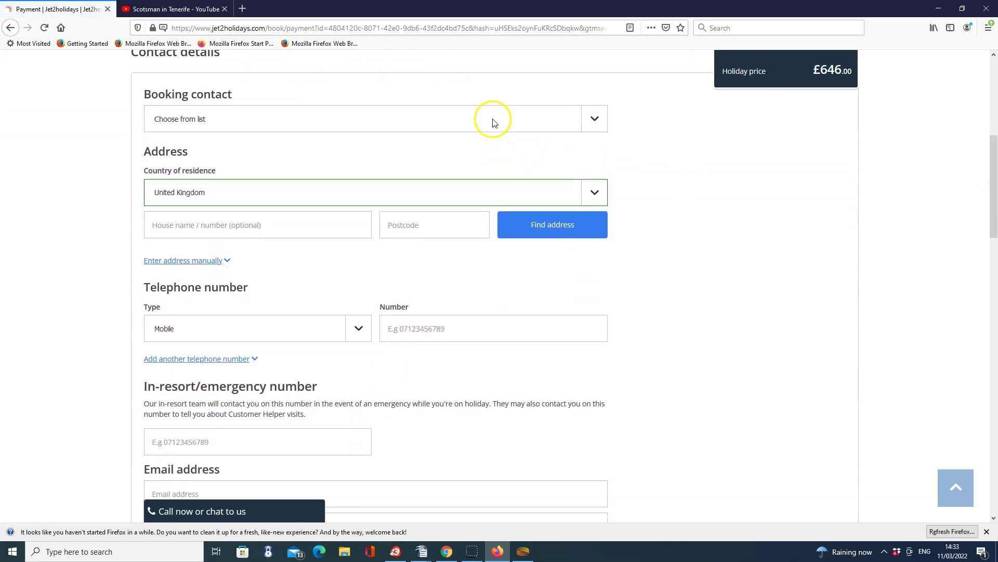
pyautogui.click(595, 119)
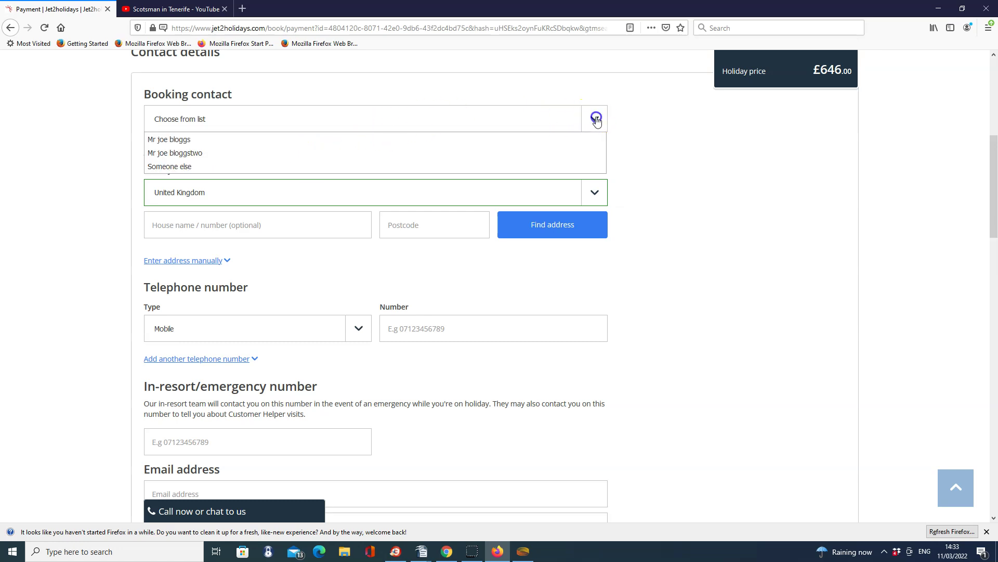
pyautogui.click(327, 138)
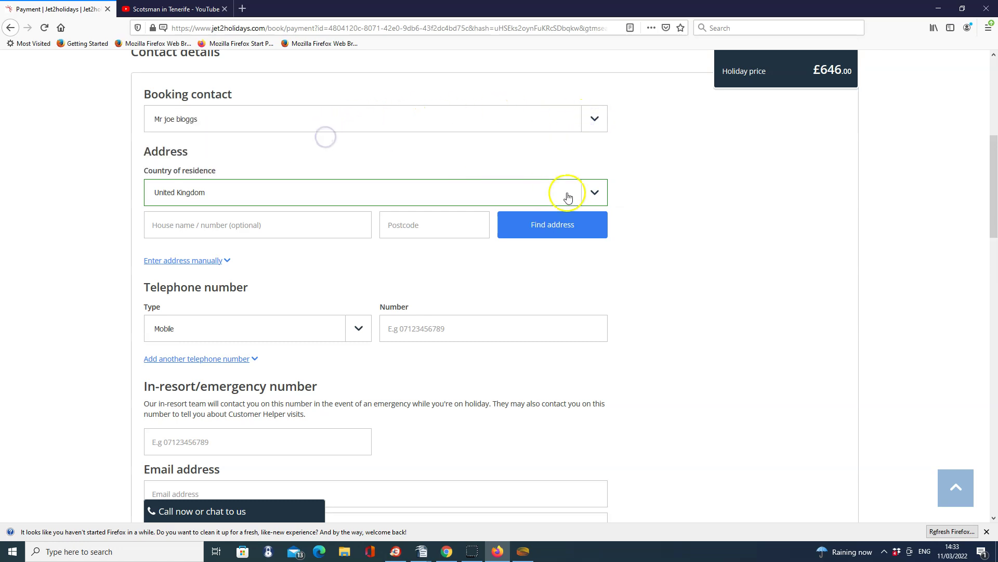
pyautogui.moveTo(995, 221)
pyautogui.mouseDown()
pyautogui.moveTo(995, 301)
pyautogui.moveTo(995, 216)
pyautogui.mouseUp()
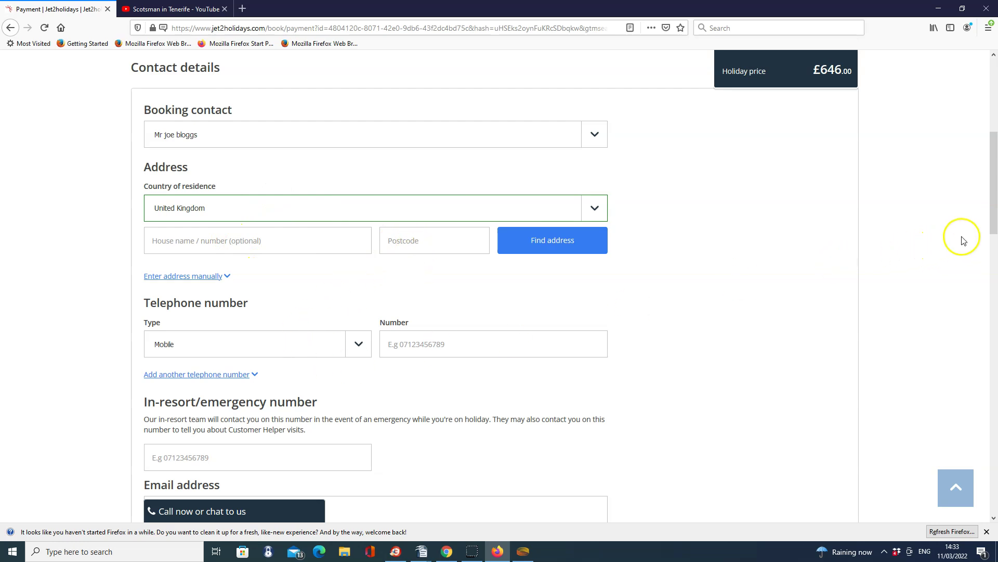
pyautogui.moveTo(993, 210); pyautogui.dragTo(994, 322)
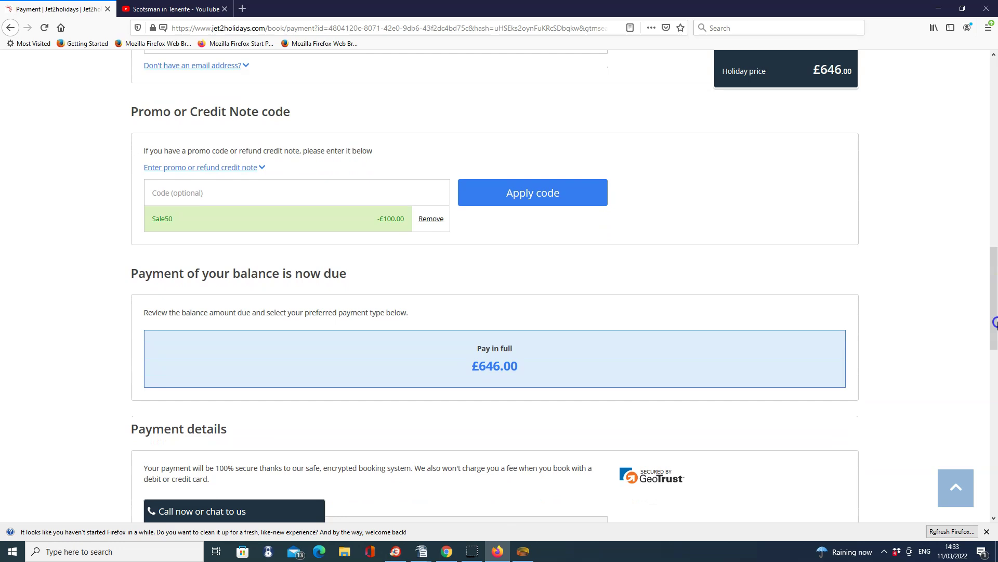
# Apply promo code RCOD369ADD for −£60, bringing the amount due to £586.00
pyautogui.click(231, 191)
pyautogui.write('RCOD369ADD')
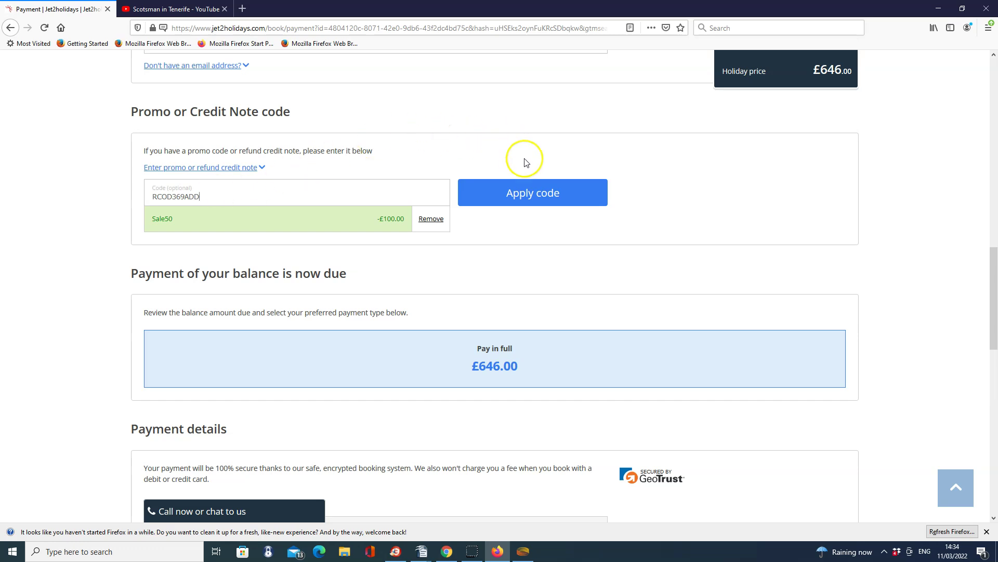
pyautogui.click(548, 200)
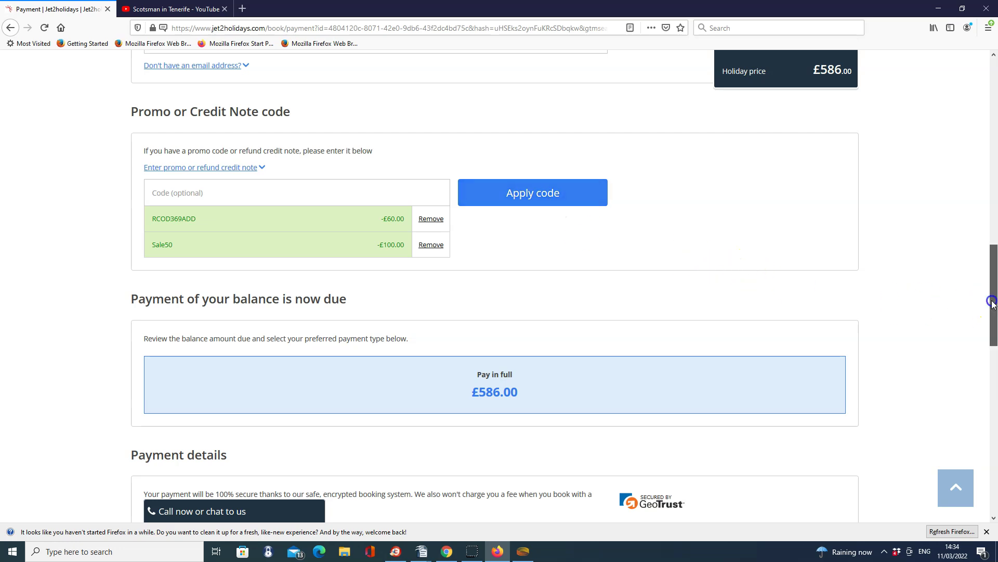
pyautogui.moveTo(992, 302); pyautogui.dragTo(991, 341)
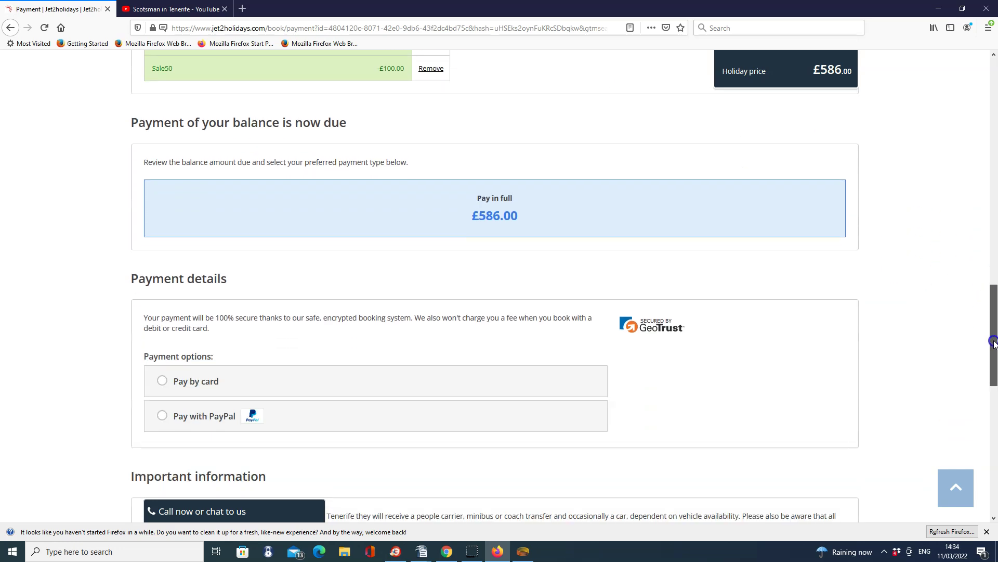